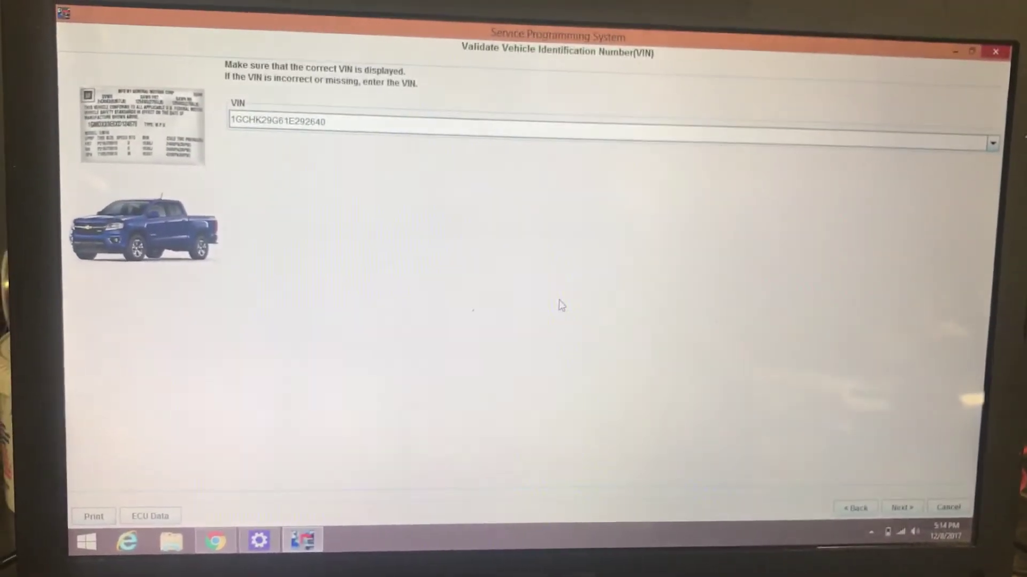
Confirm the VIN and pick the Truck Body Control Module for Normal programming
click(918, 503)
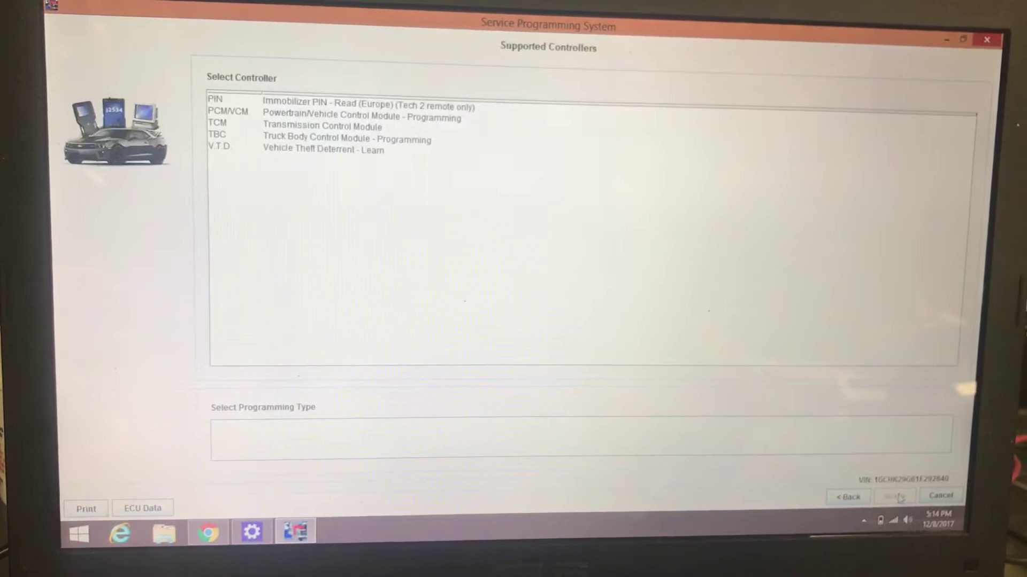
click(303, 144)
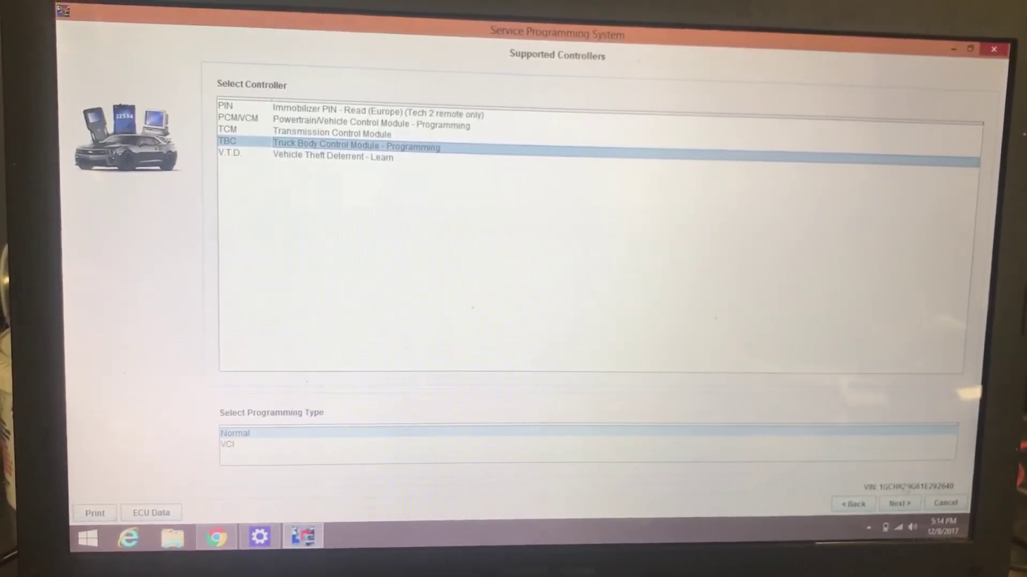
click(899, 501)
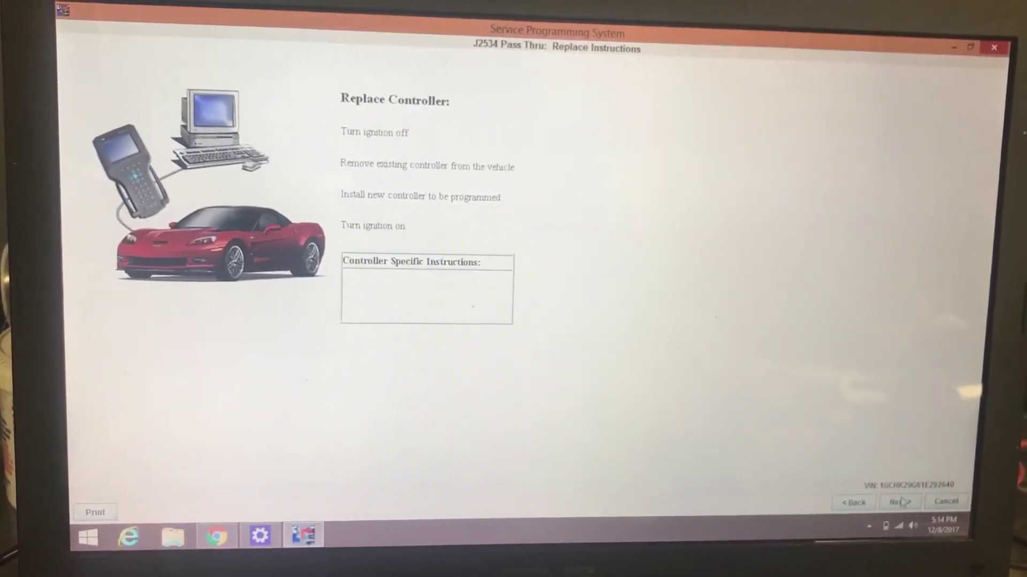
Set Interior/Exterior lighting to fog-lamp calibration 9387178 rather than 9387182
click(903, 503)
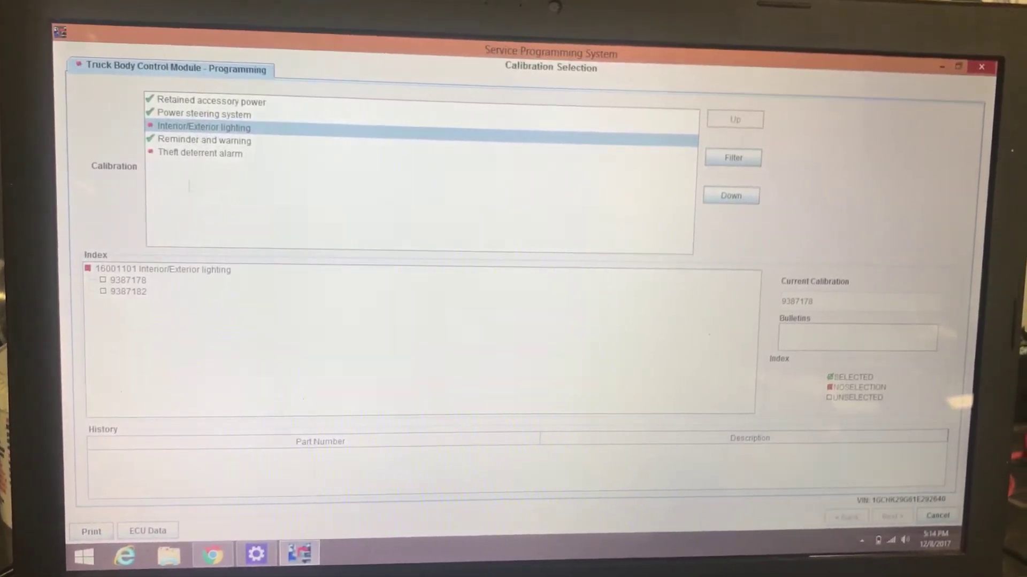
click(136, 283)
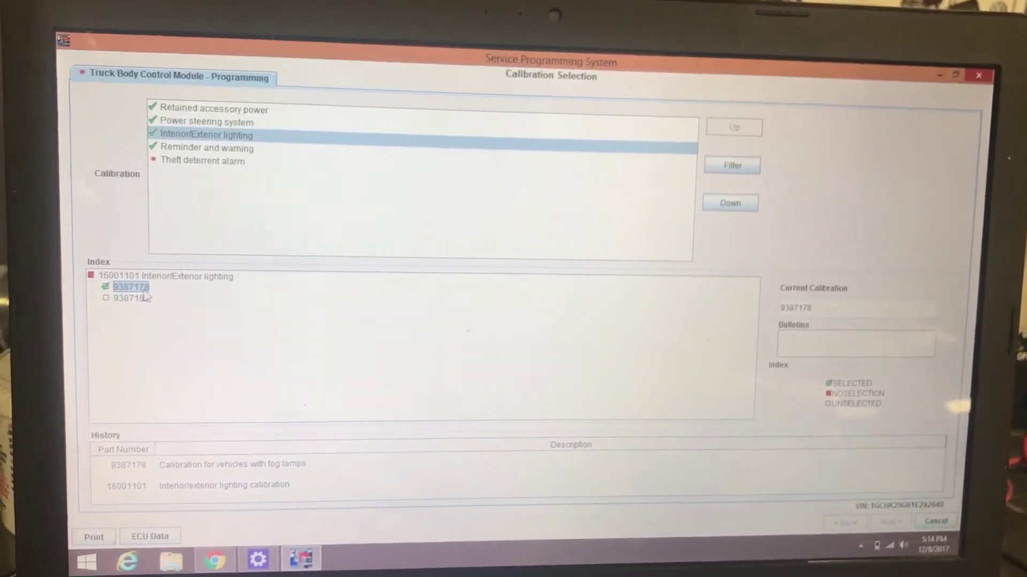
click(136, 297)
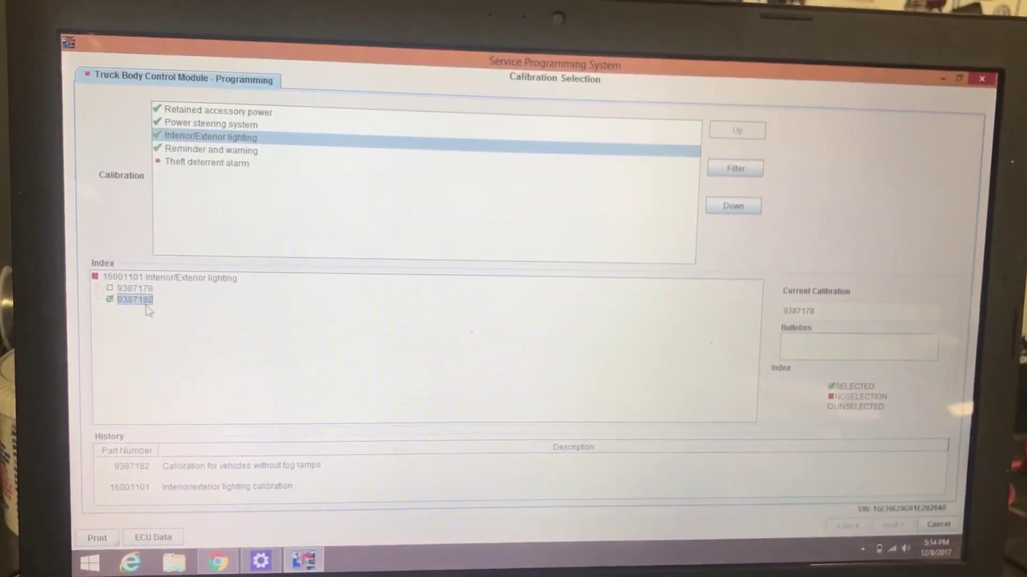
click(141, 293)
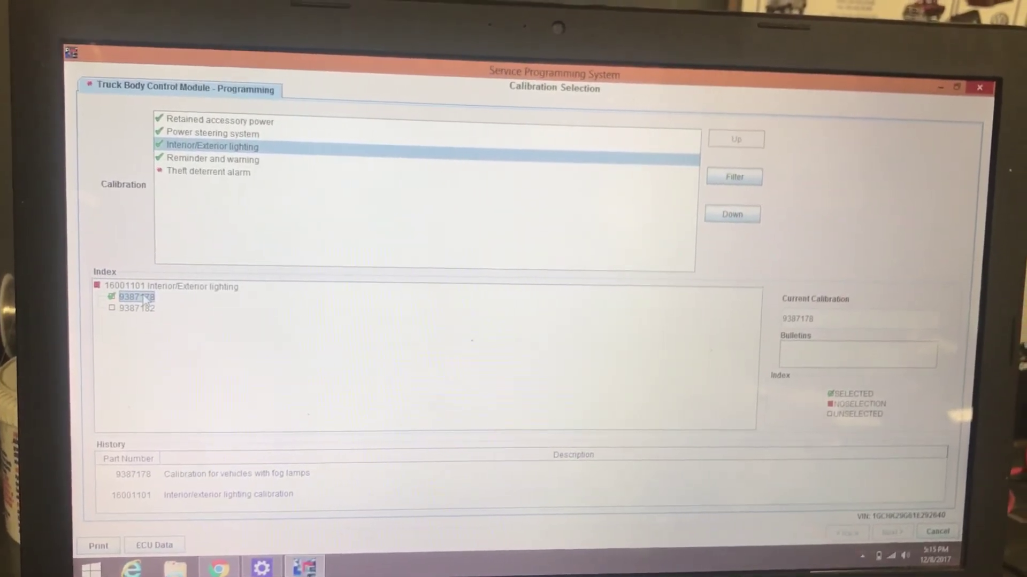
Choose calibration 12202437 for Theft deterrent alarm and continue to the Summary
click(193, 177)
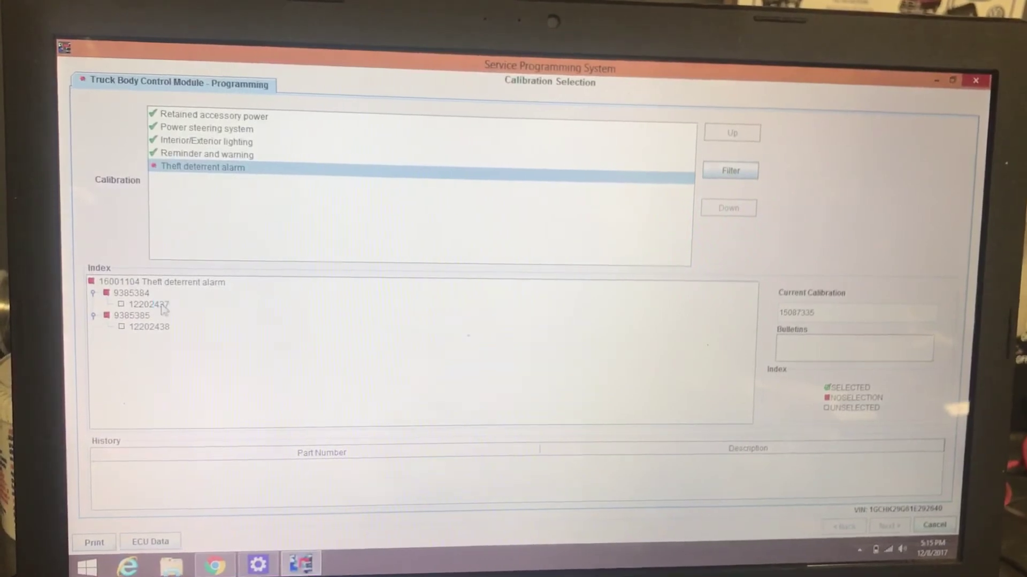
click(148, 305)
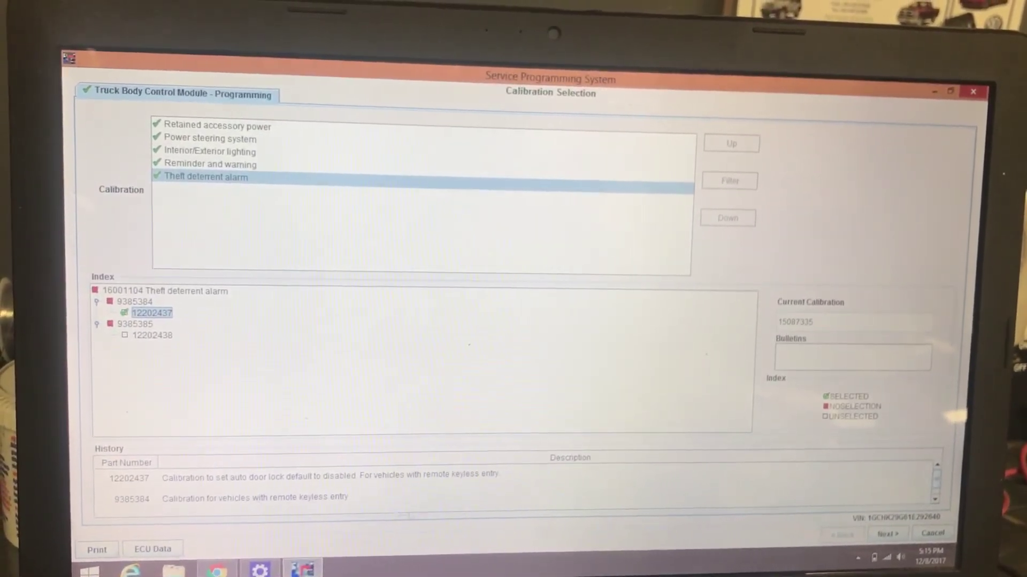
click(887, 533)
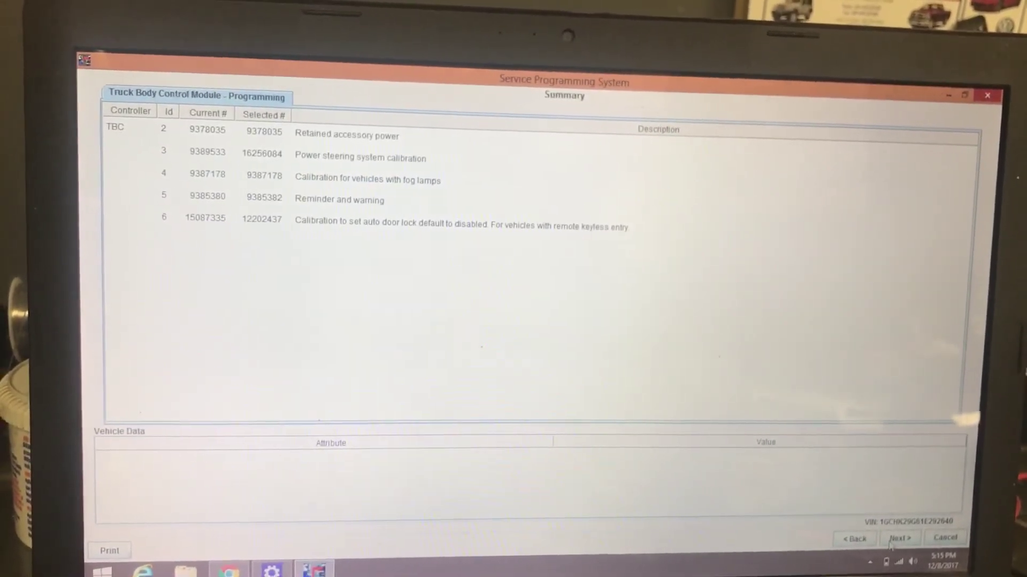
Start the data transfer that reprograms the Truck Body Control Module
click(892, 542)
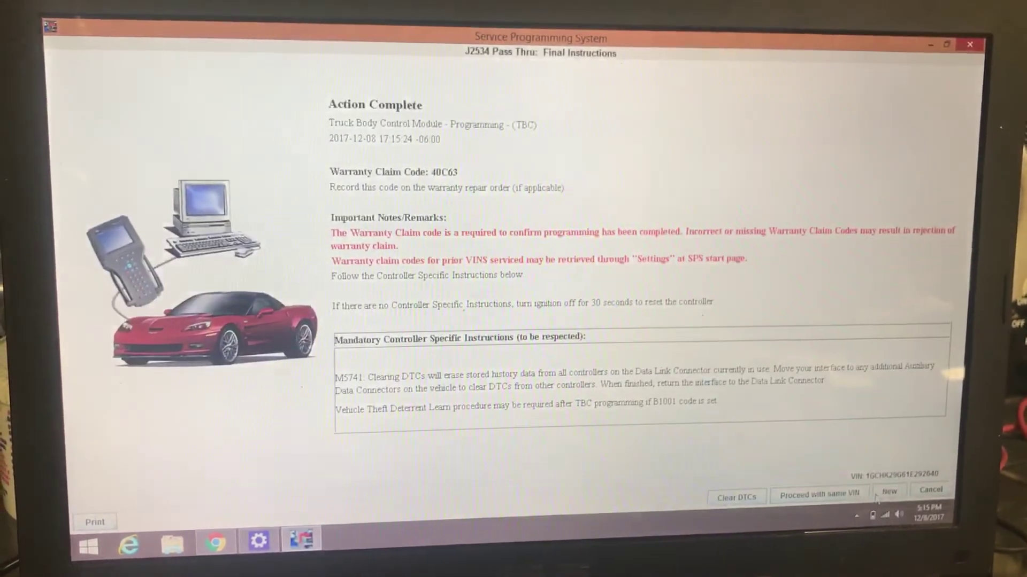
click(727, 496)
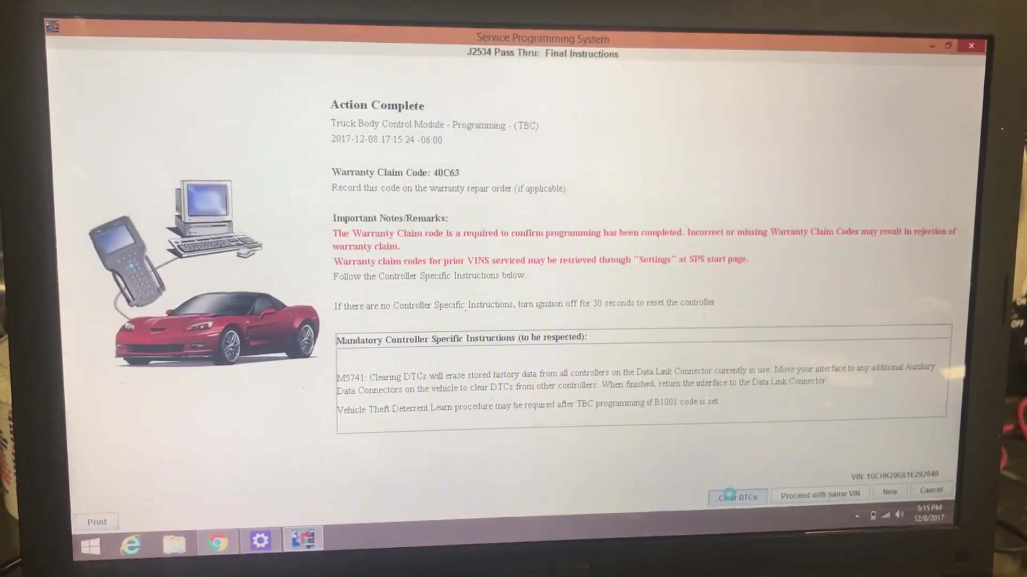